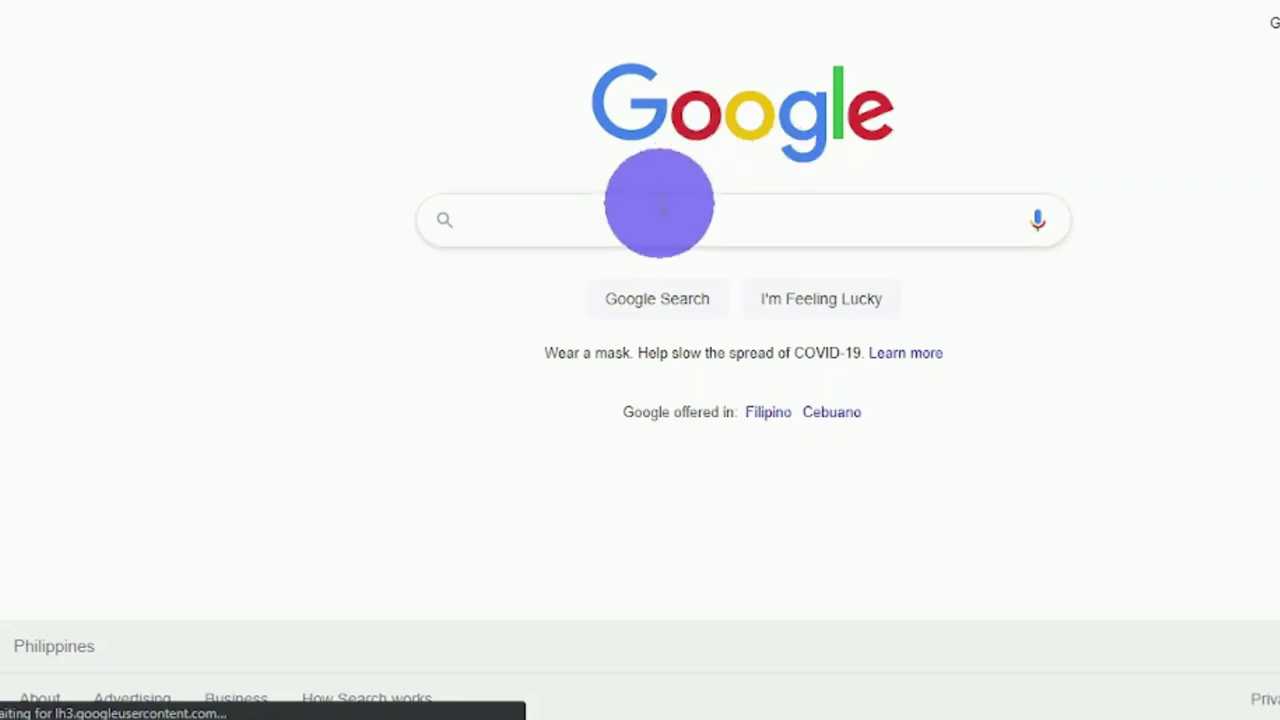
# Search Google for "online marketing free courses"
pyautogui.click(658, 220)
pyautogui.write('online marketing free courses')
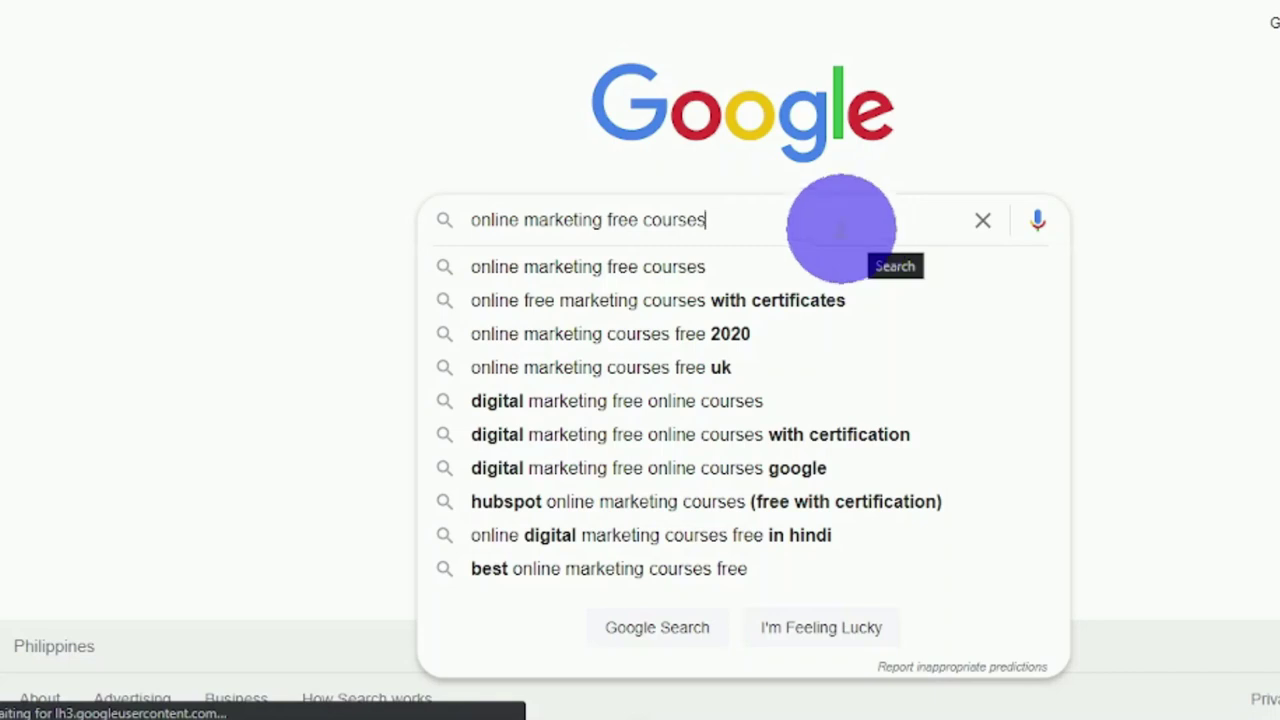
pyautogui.click(229, 267)
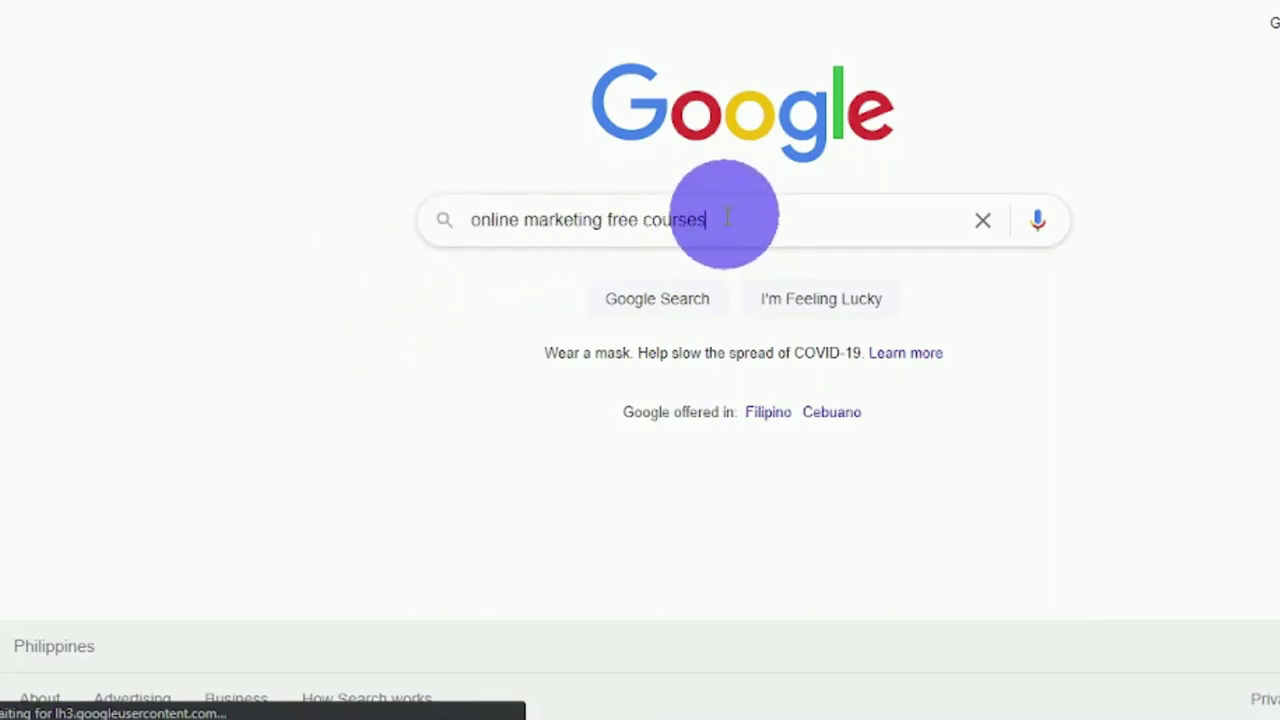
pyautogui.press('Return')
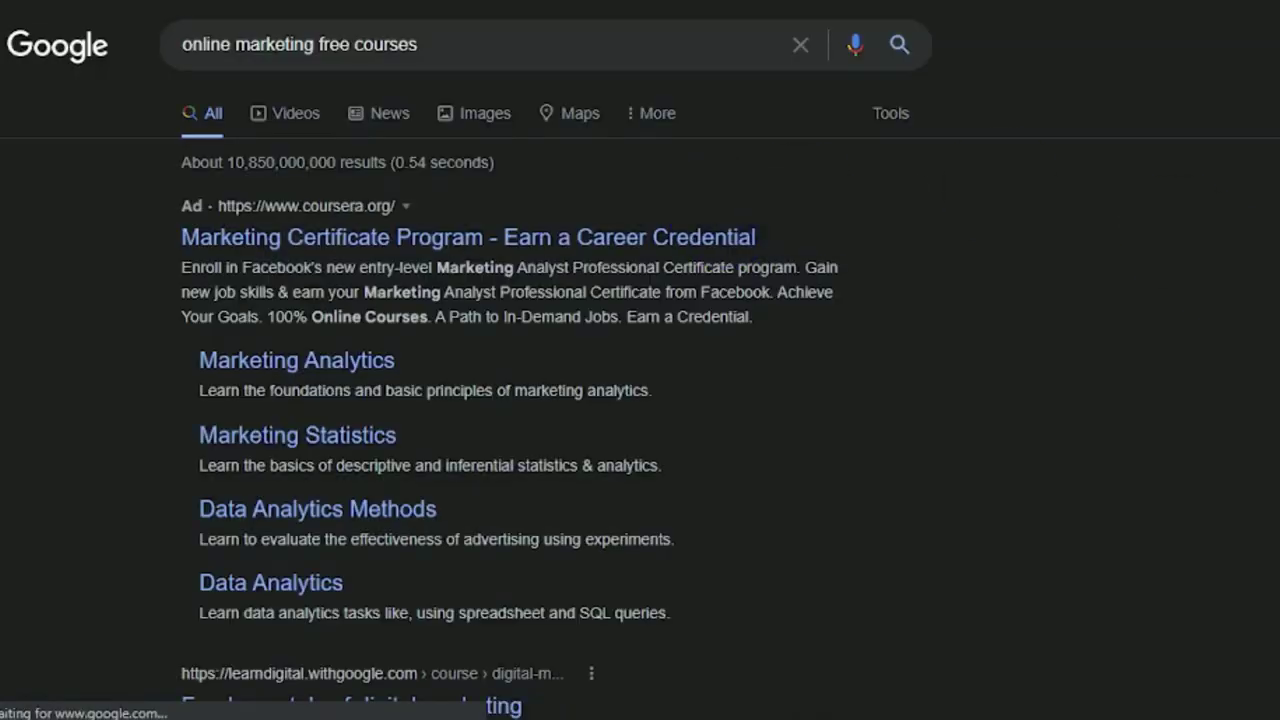
# Look through the search results and open "Free Online Sales & Marketing Courses - Alison"
pyautogui.scroll(-5, 640, 400)
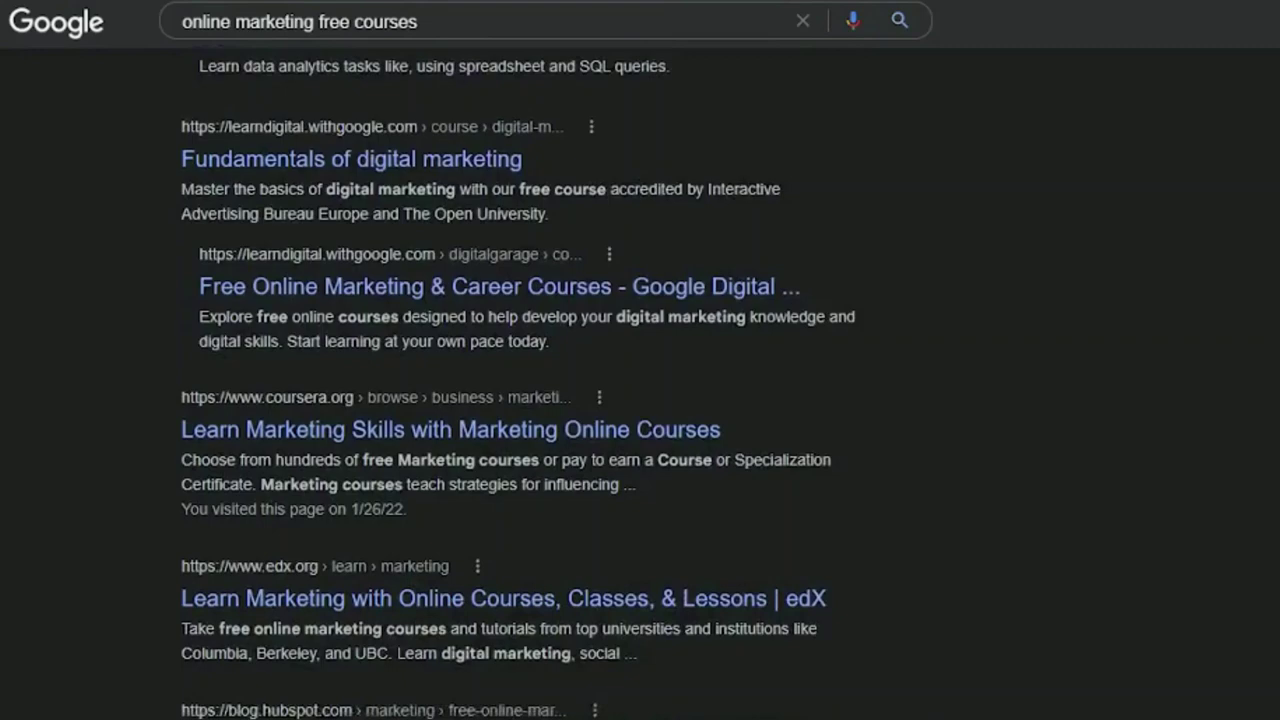
pyautogui.scroll(-8, 518, 383)
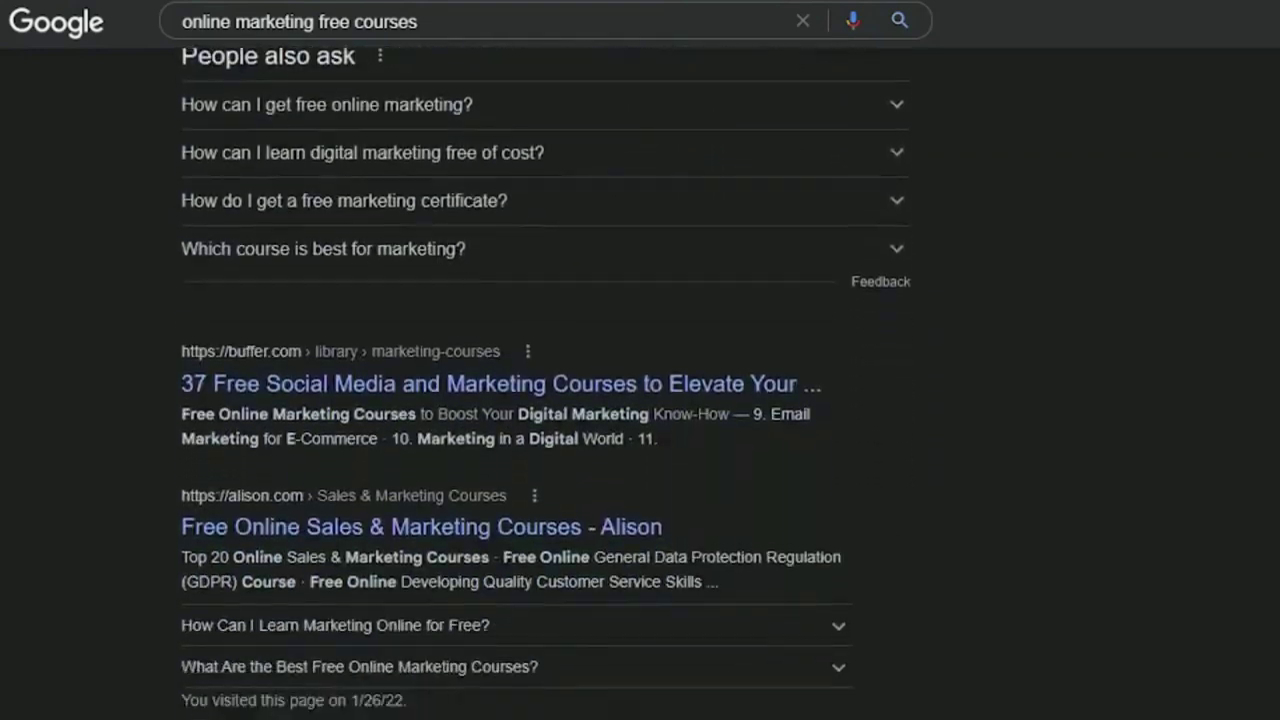
pyautogui.scroll(-4, 546, 380)
pyautogui.scroll(3, 546, 380)
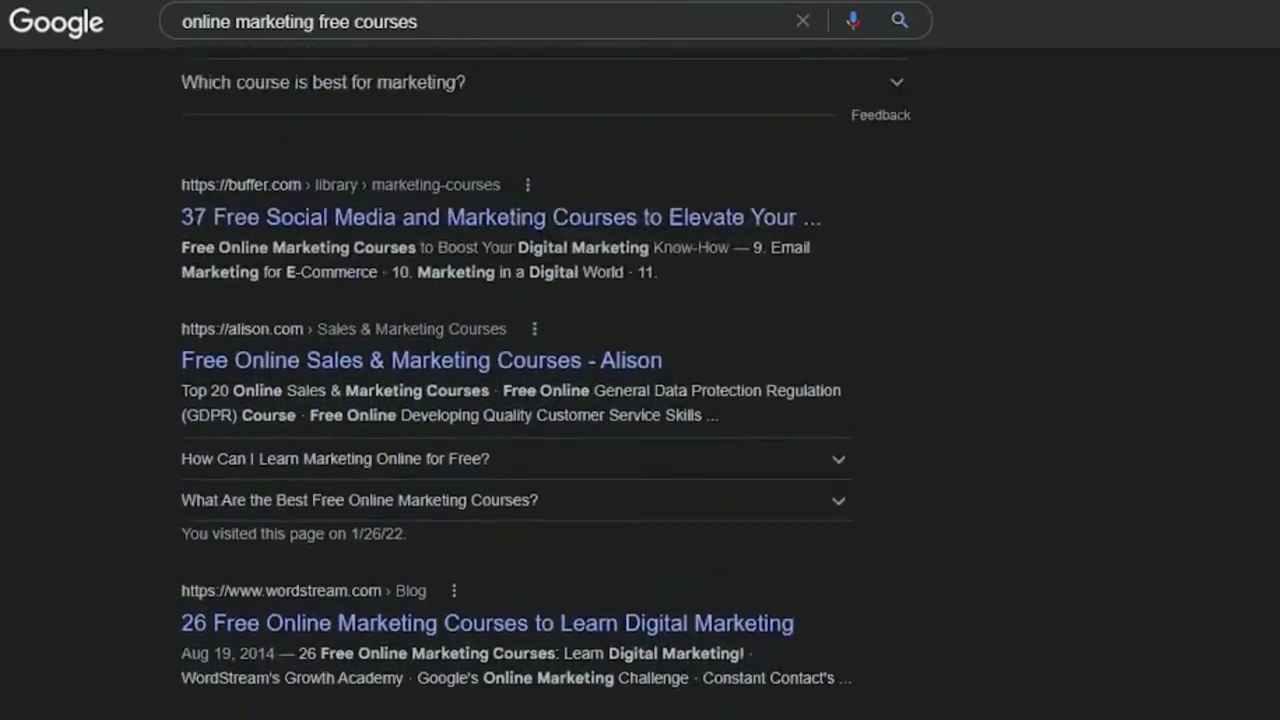
pyautogui.scroll(10, 518, 389)
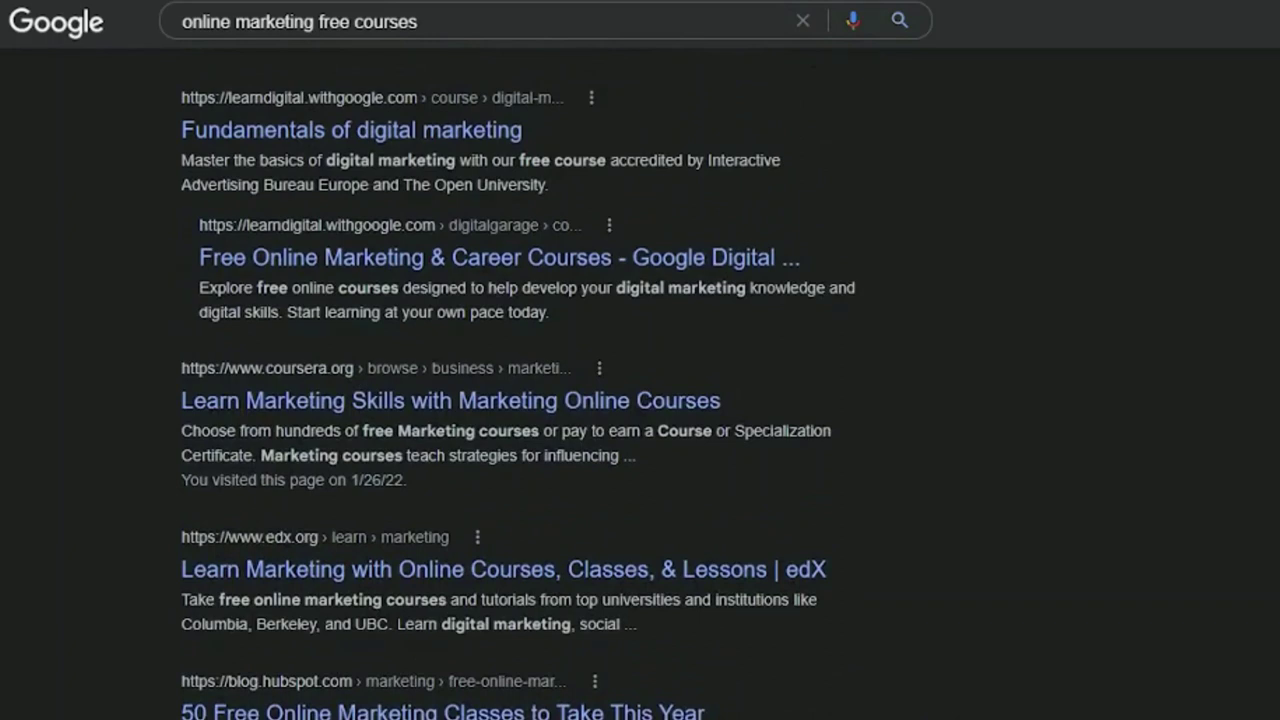
pyautogui.scroll(3, 518, 384)
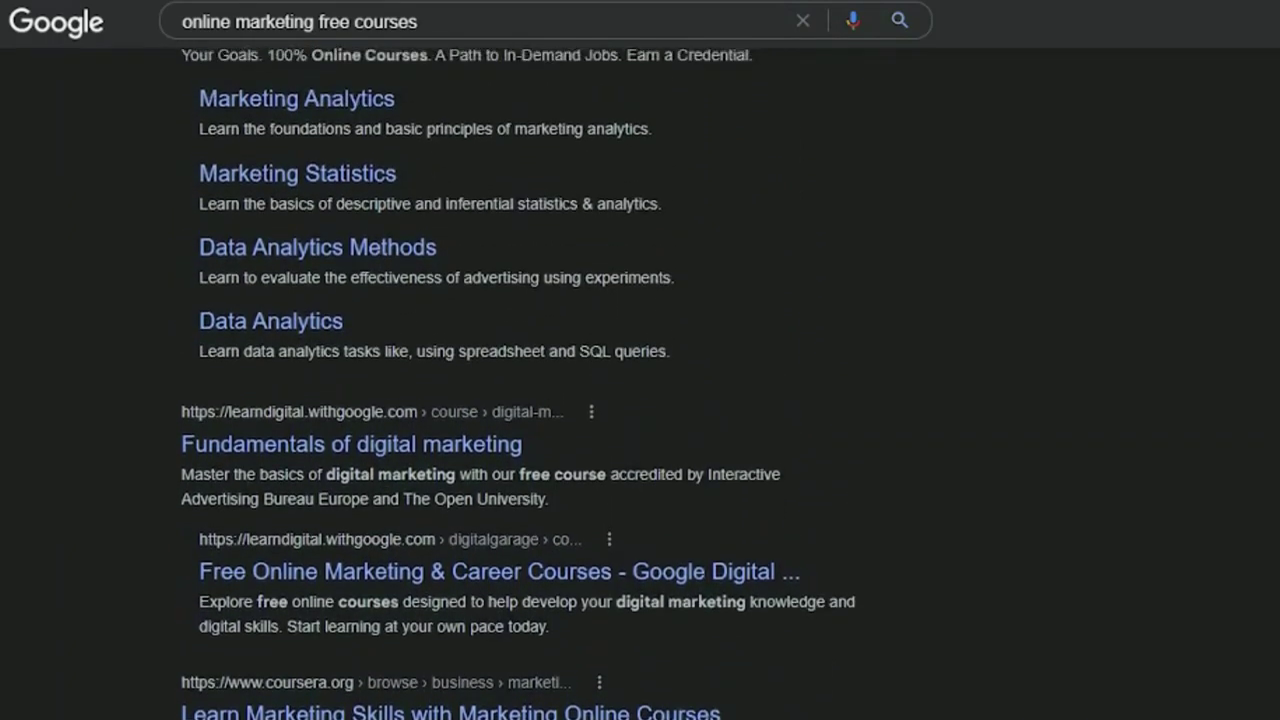
pyautogui.scroll(3, 518, 384)
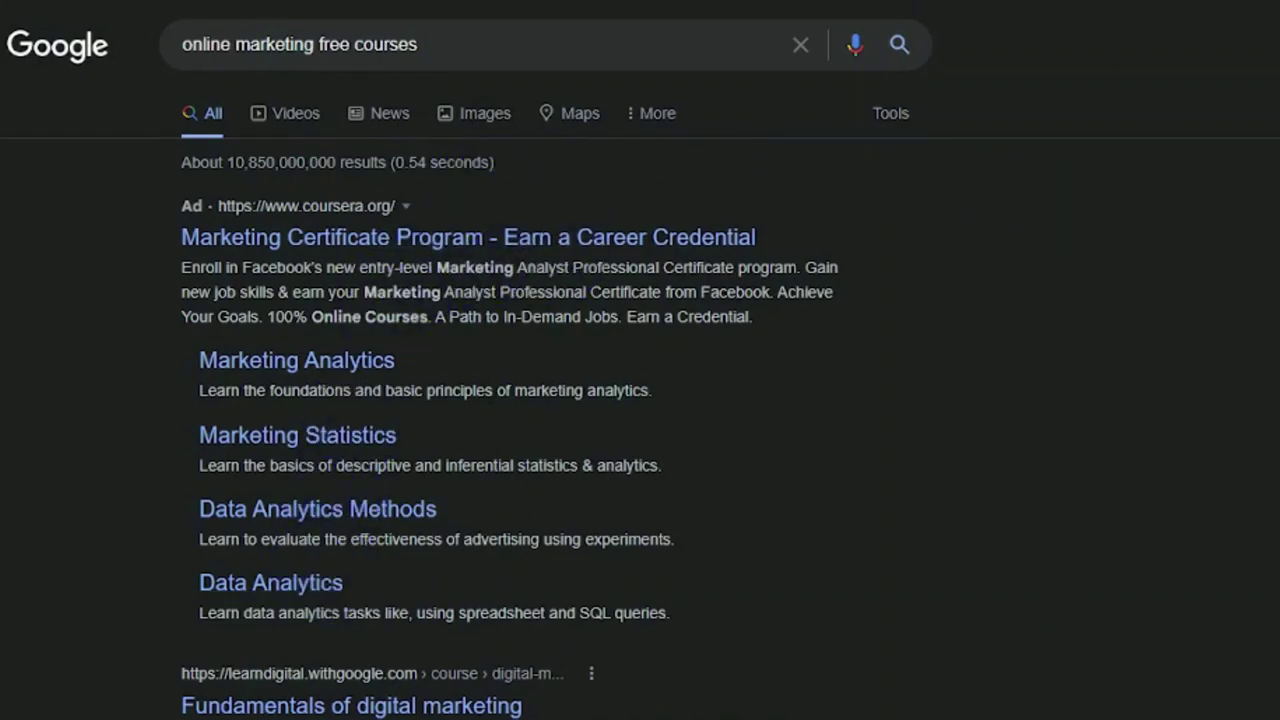
pyautogui.scroll(-10, 545, 383)
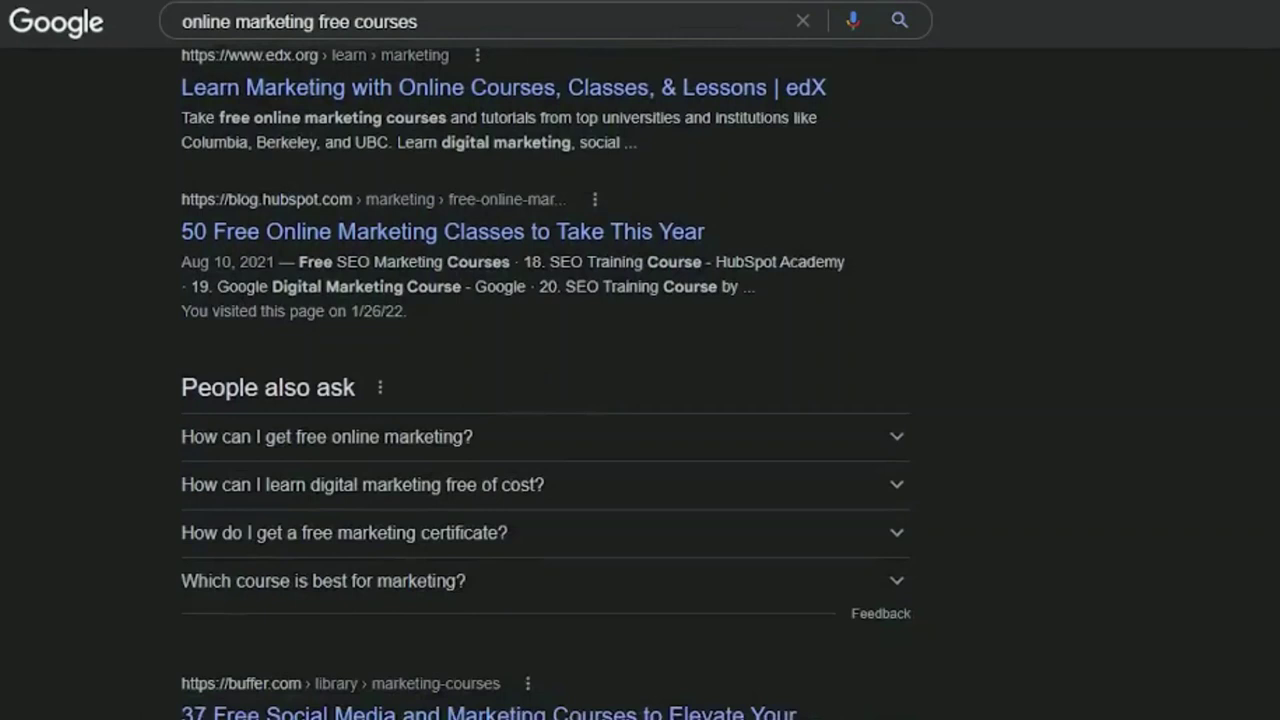
pyautogui.scroll(-3, 598, 577)
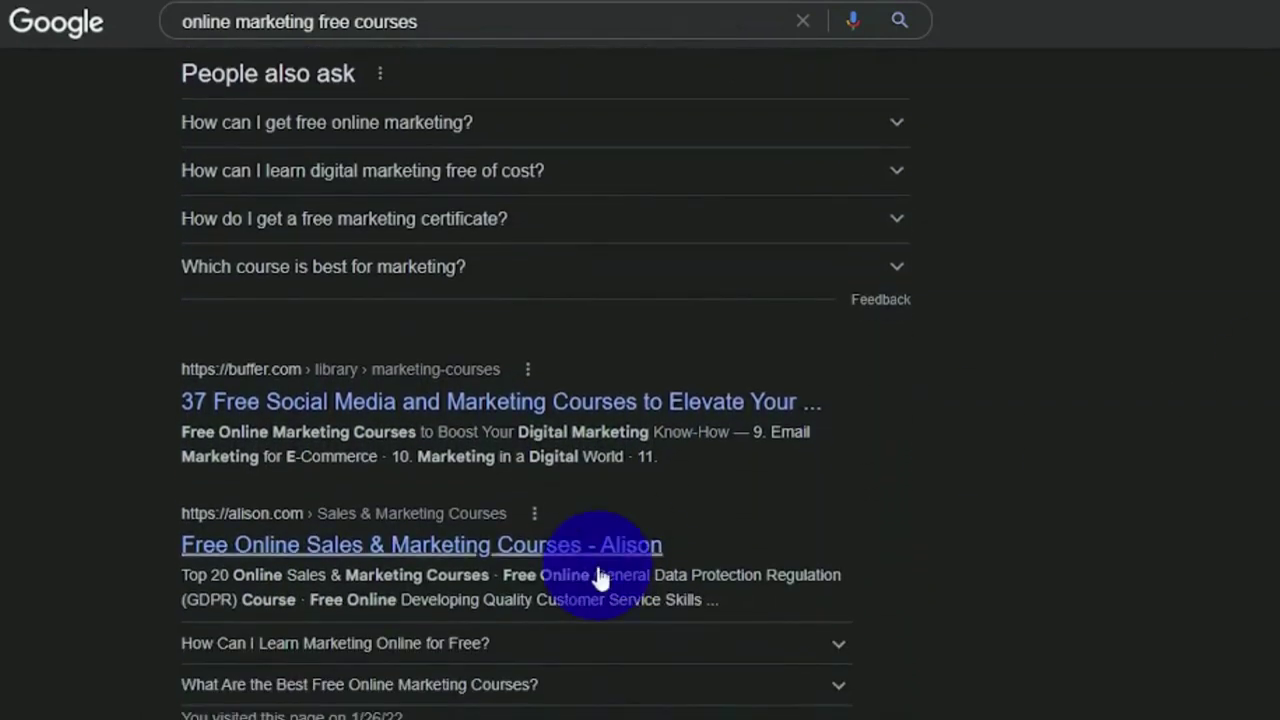
pyautogui.click(470, 553)
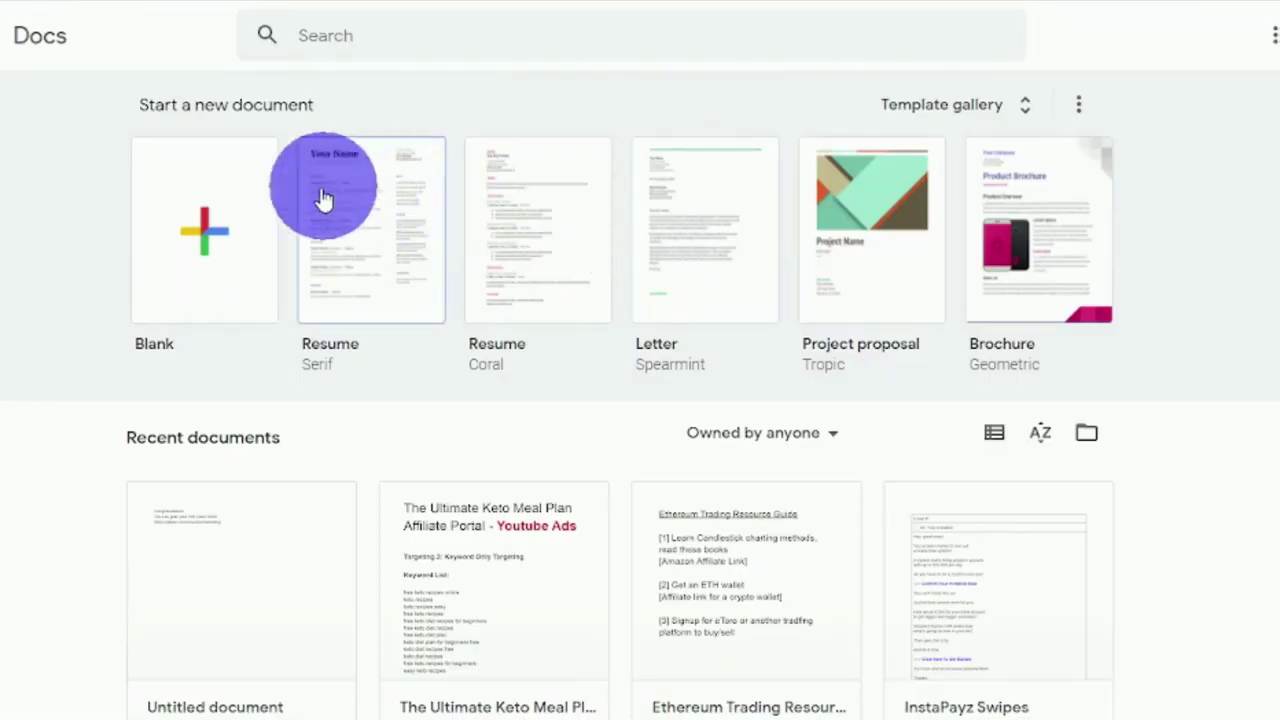
# In Google Docs, create a blank document with the free class message and Alison course link, and download it as Microsoft Word (.docx)
pyautogui.click(207, 235)
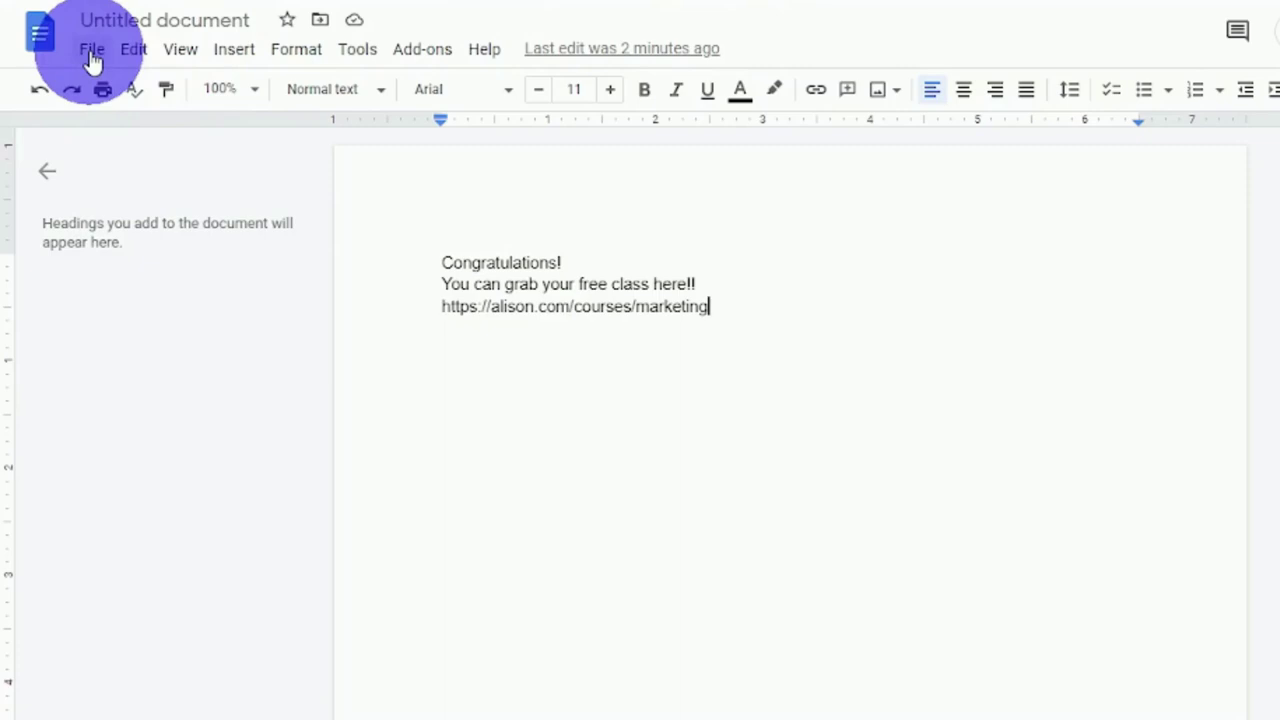
pyautogui.click(92, 52)
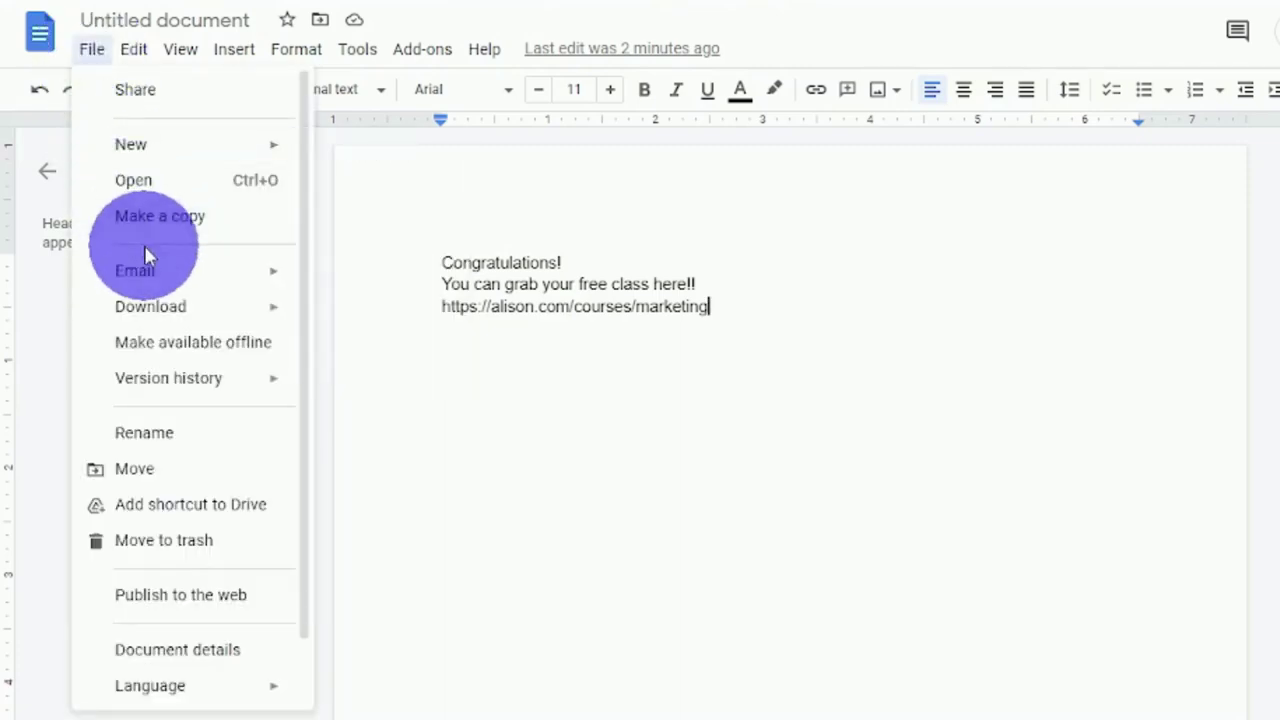
pyautogui.moveTo(232, 312)
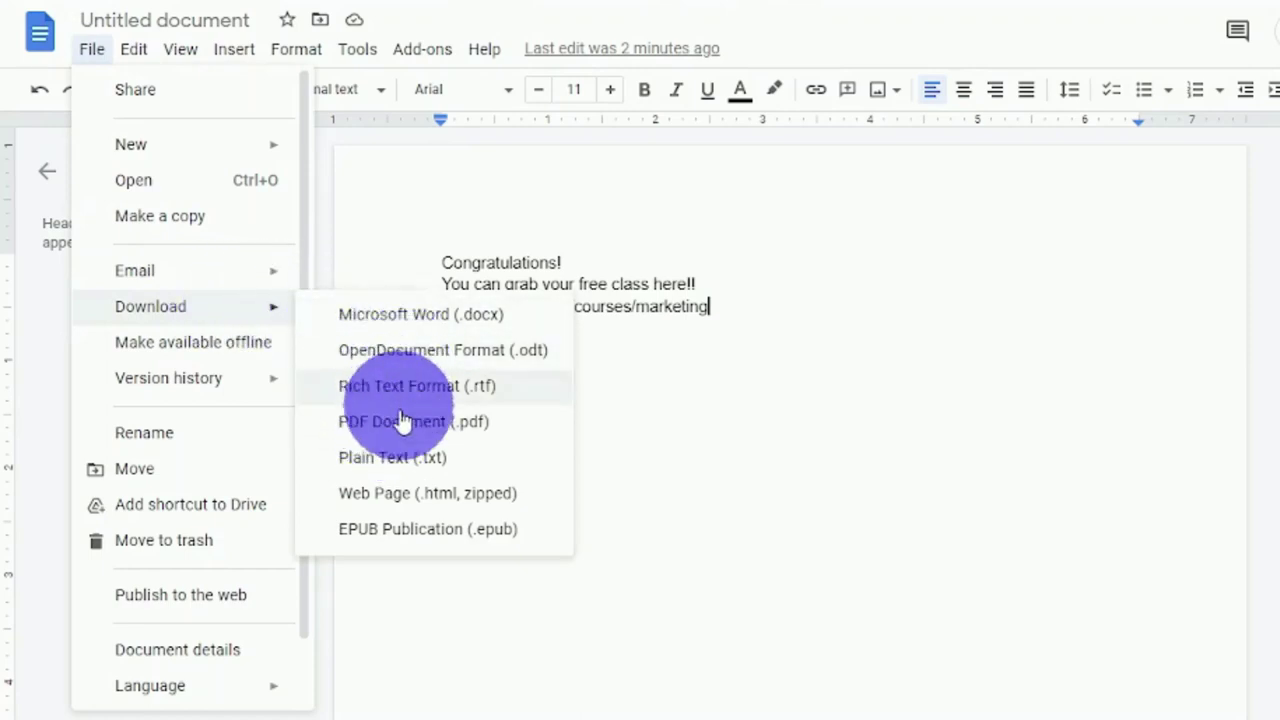
pyautogui.click(404, 318)
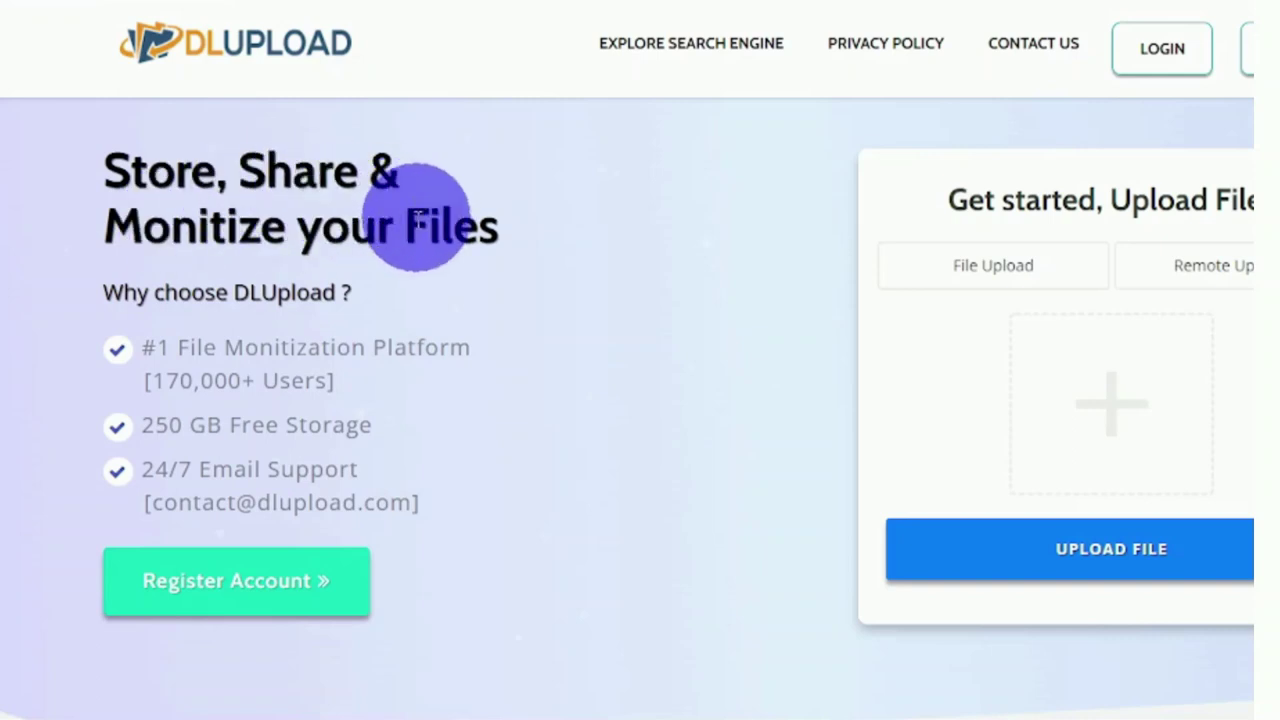
# Look over the DLUpload home page and open its Payout Rates page
pyautogui.doubleClick(450, 226)
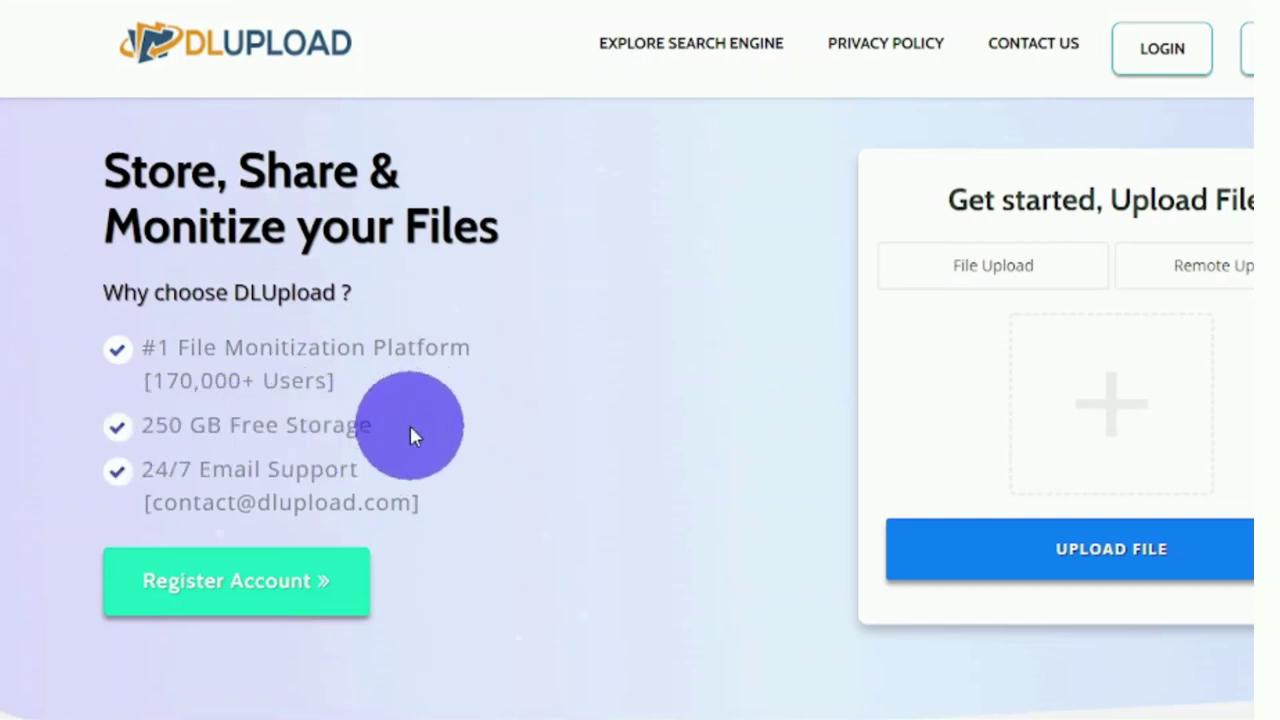
pyautogui.scroll(-10, 516, 446)
pyautogui.scroll(-5, 517, 443)
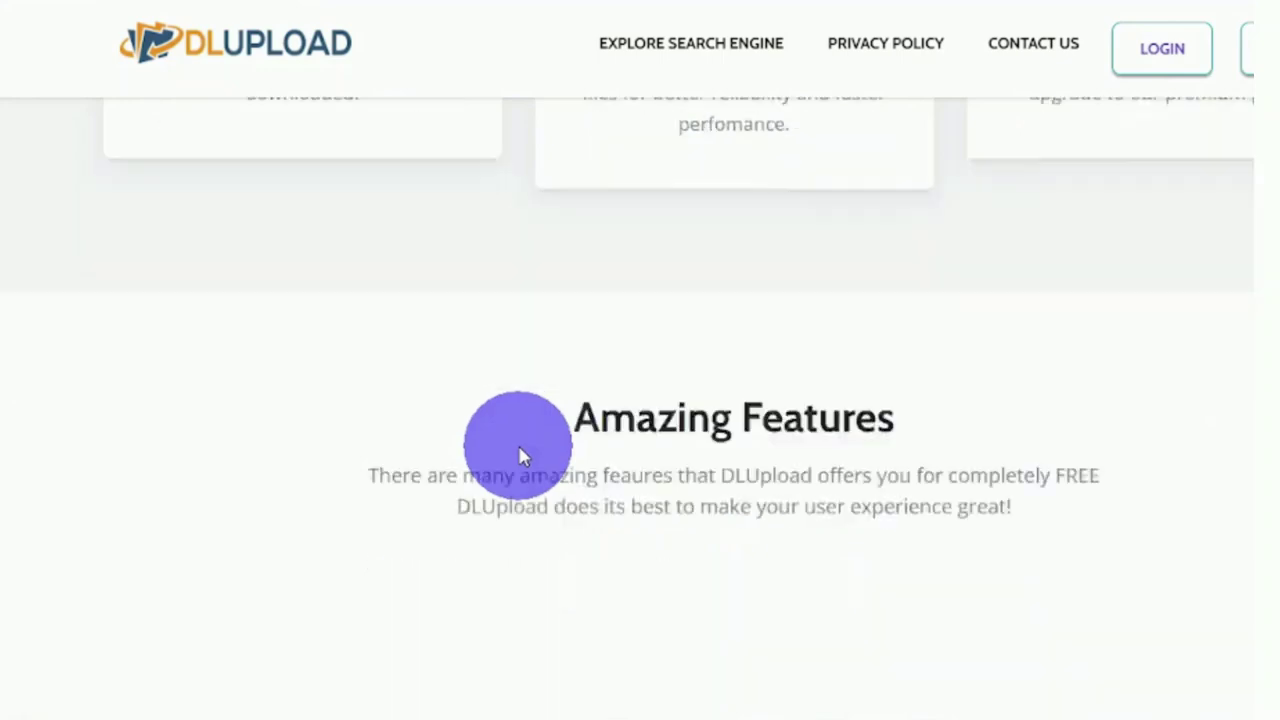
pyautogui.scroll(-5, 520, 450)
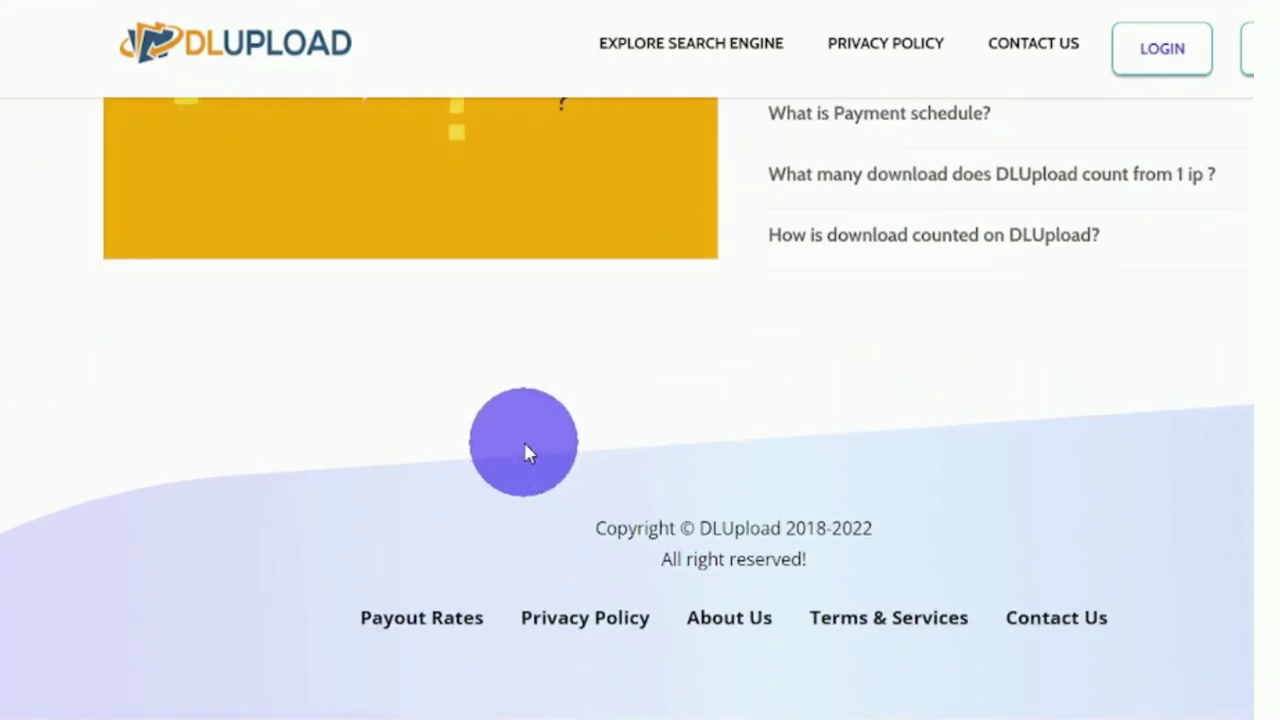
pyautogui.click(412, 624)
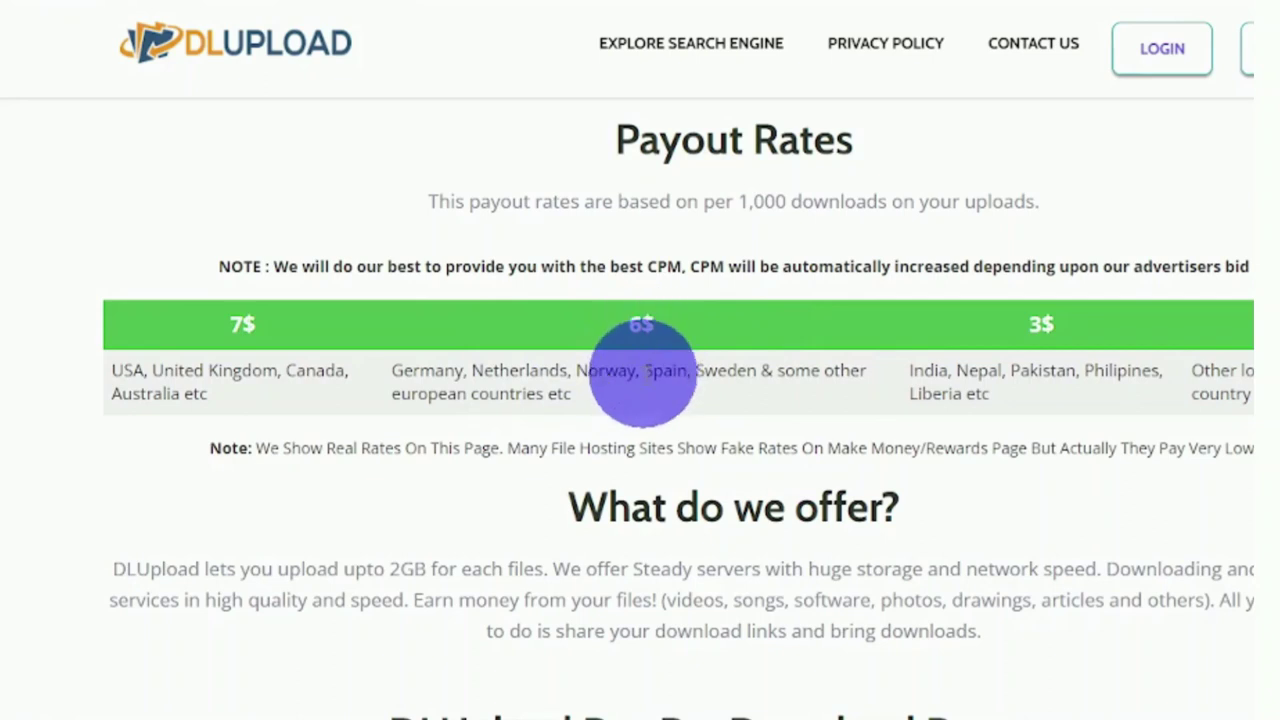
# Examine the payout rates per country, the pay-per-download terms and the withdrawal partners
pyautogui.moveTo(642, 372); pyautogui.dragTo(675, 398)
pyautogui.click(710, 403)
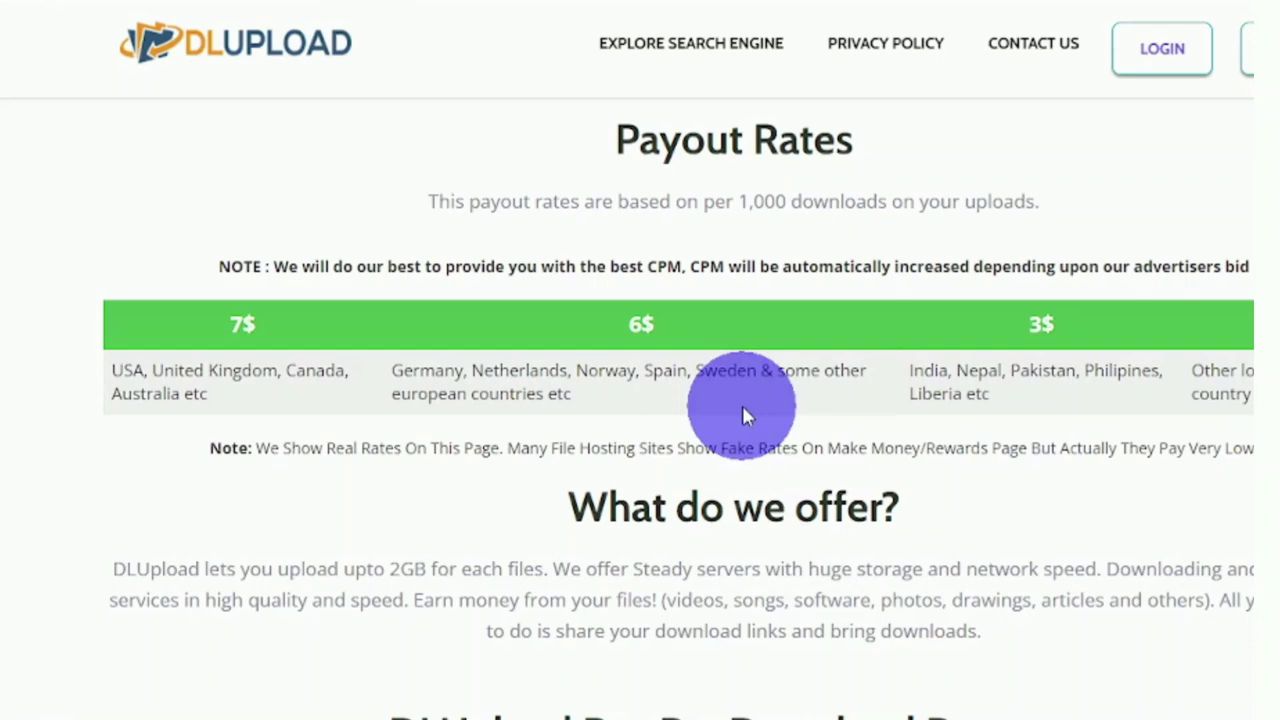
pyautogui.scroll(-10, 742, 405)
pyautogui.scroll(4, 742, 405)
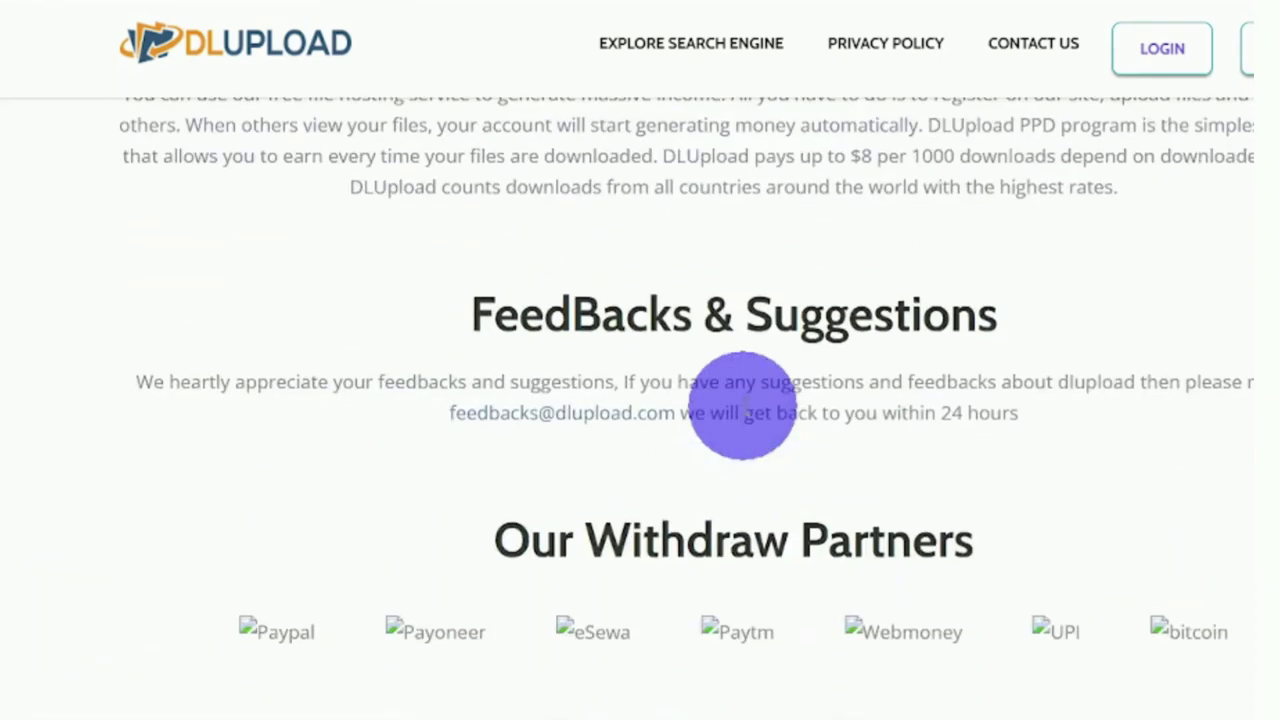
pyautogui.scroll(-4, 742, 405)
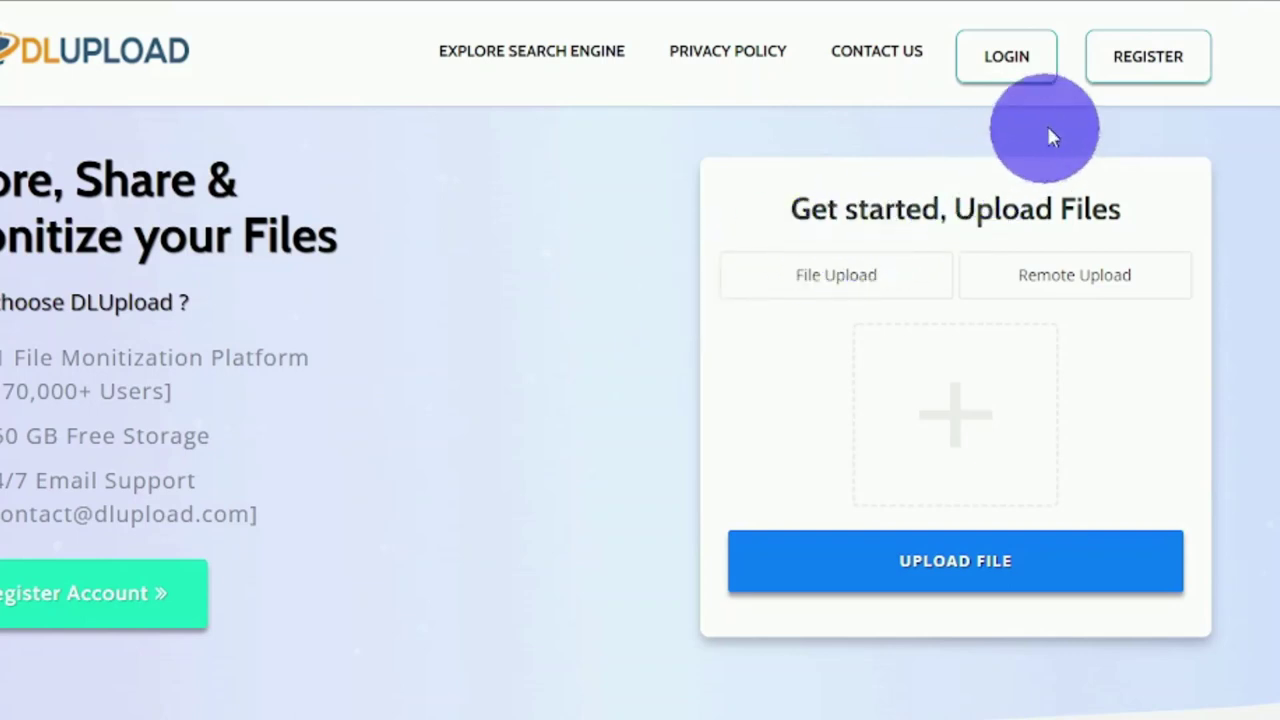
# Start registering a DLUpload account with the Free Plan and continue past the plan selection
pyautogui.click(1145, 60)
pyautogui.scroll(-2, 357, 551)
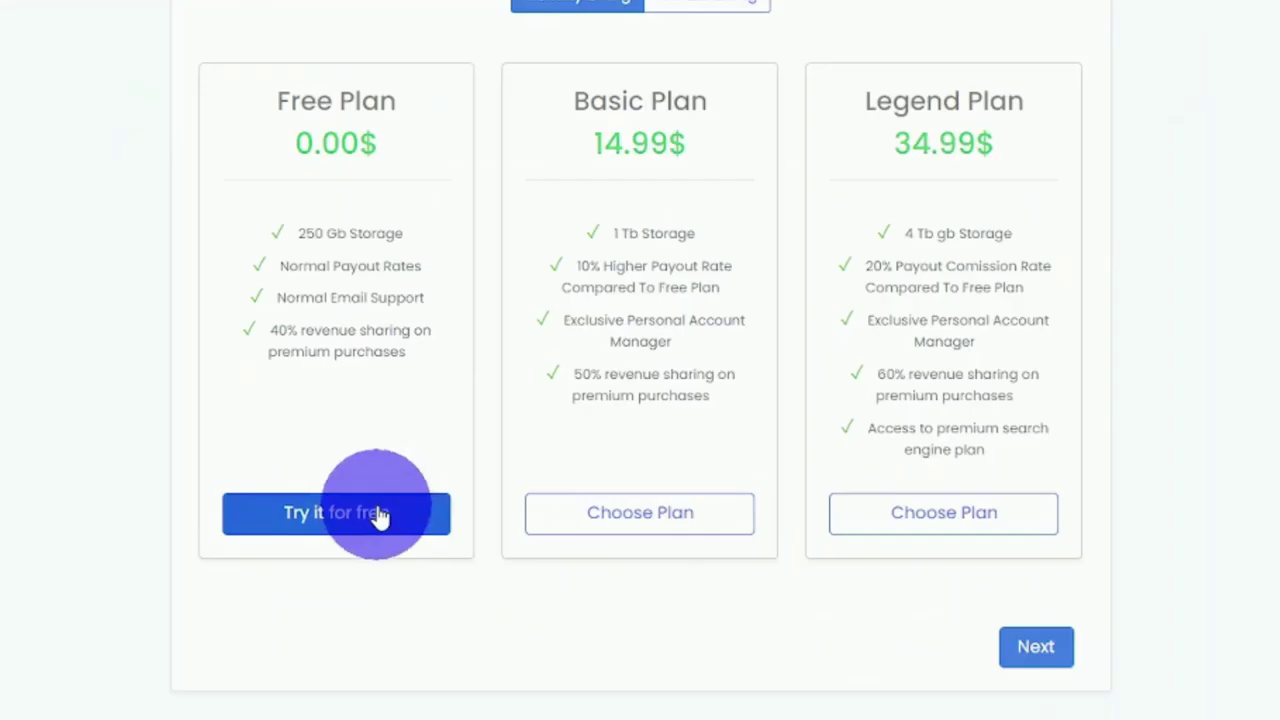
pyautogui.click(1040, 647)
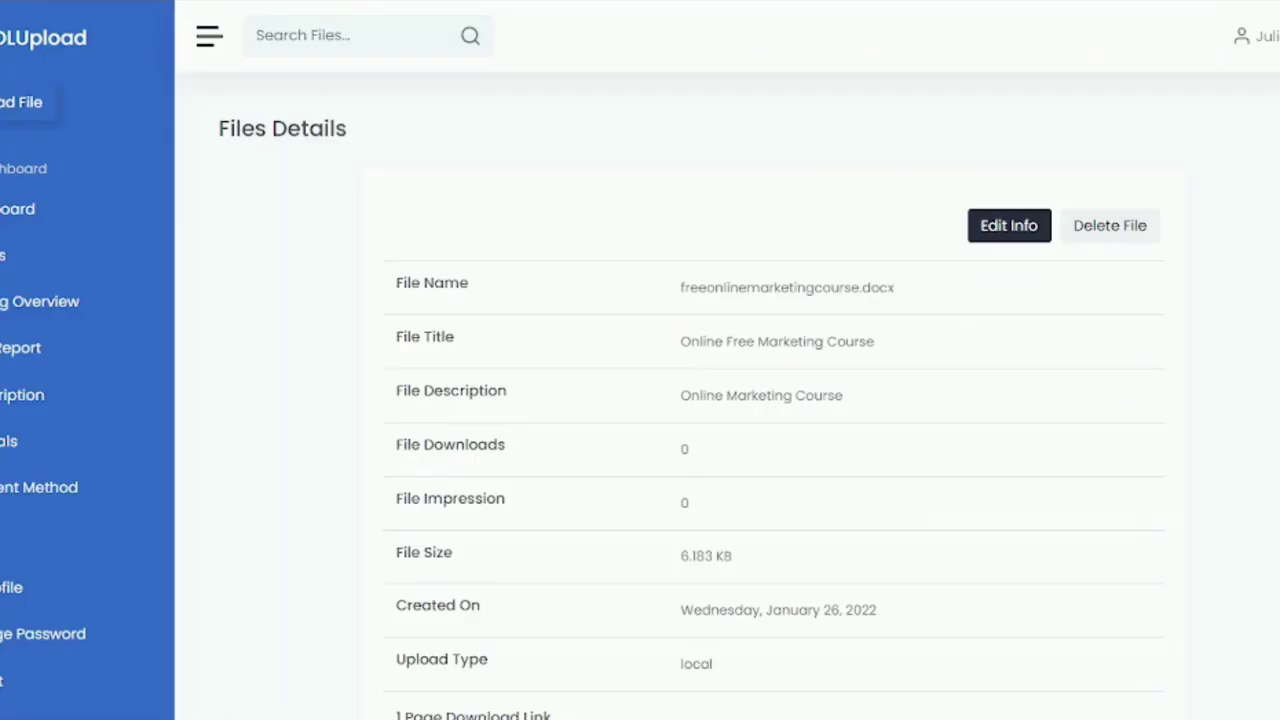
# Open the dlsharefile.com link under 1 Page Download Link in the details of freeonlinemarketingcourse.docx
pyautogui.scroll(-3, 903, 497)
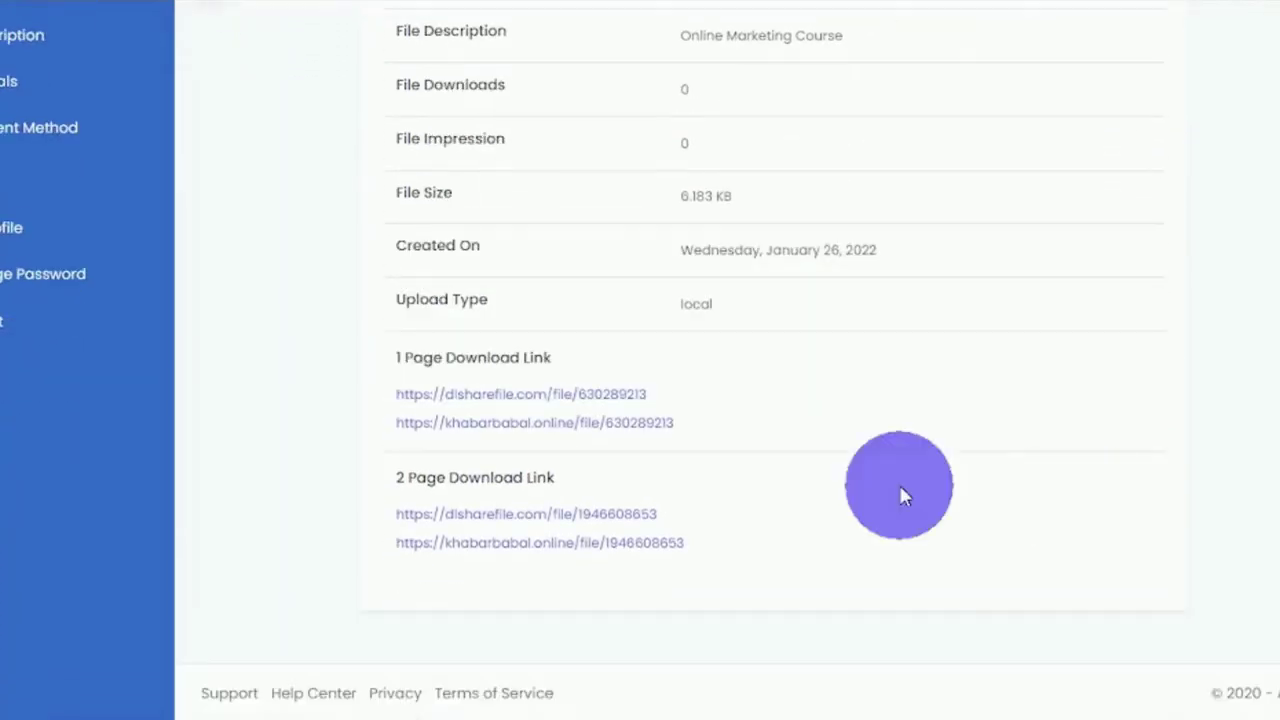
pyautogui.click(600, 397)
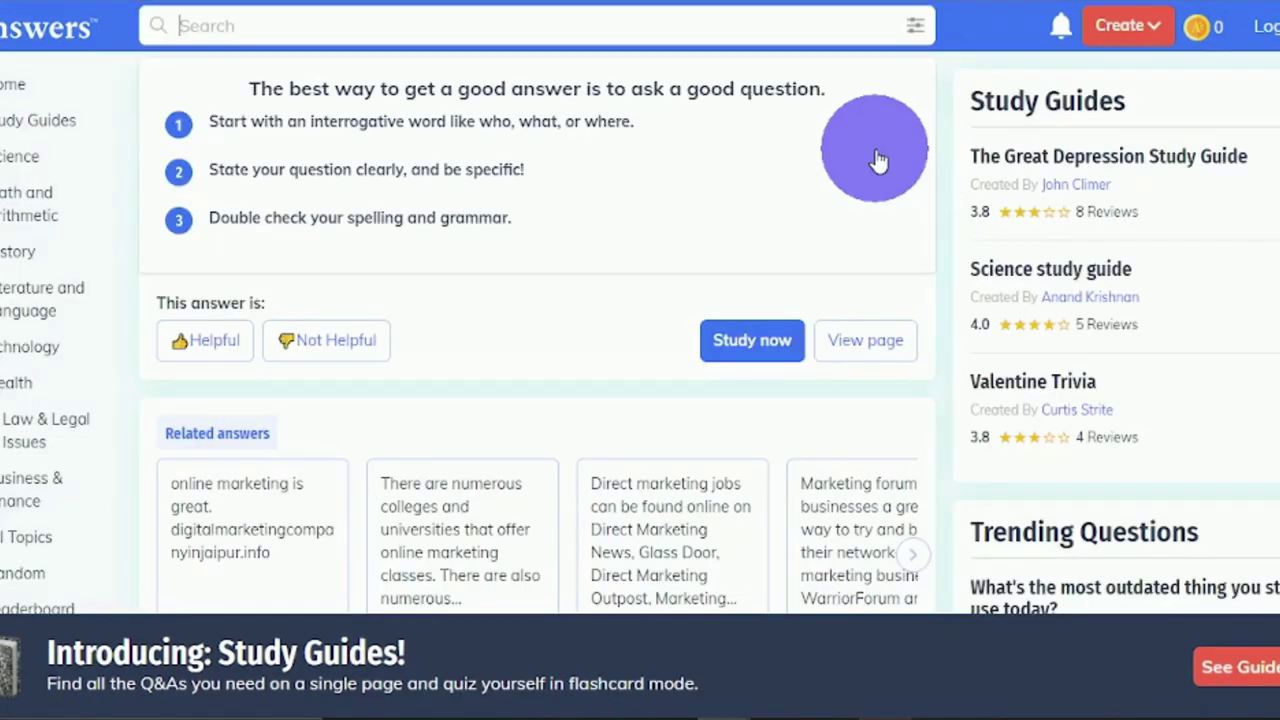
# Search Answers.com for "how to do online marketing" and show only the Q&A results
pyautogui.click(550, 40)
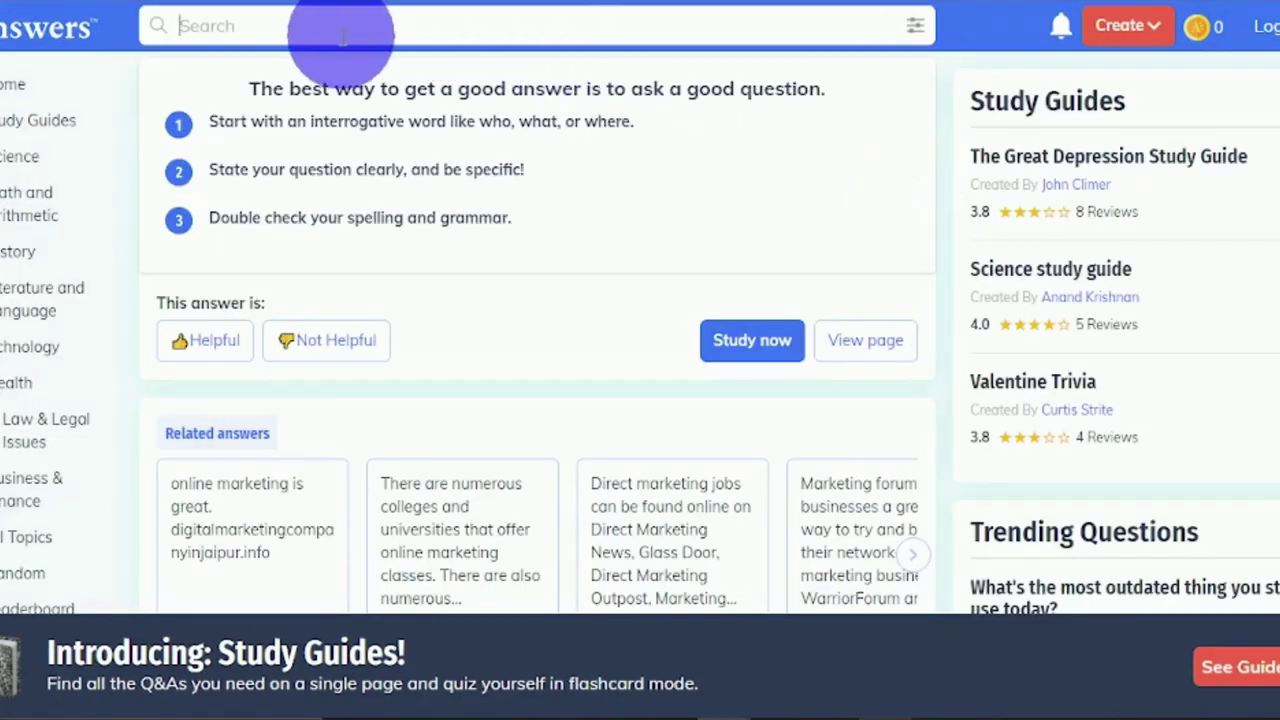
pyautogui.write('how to do online marketing')
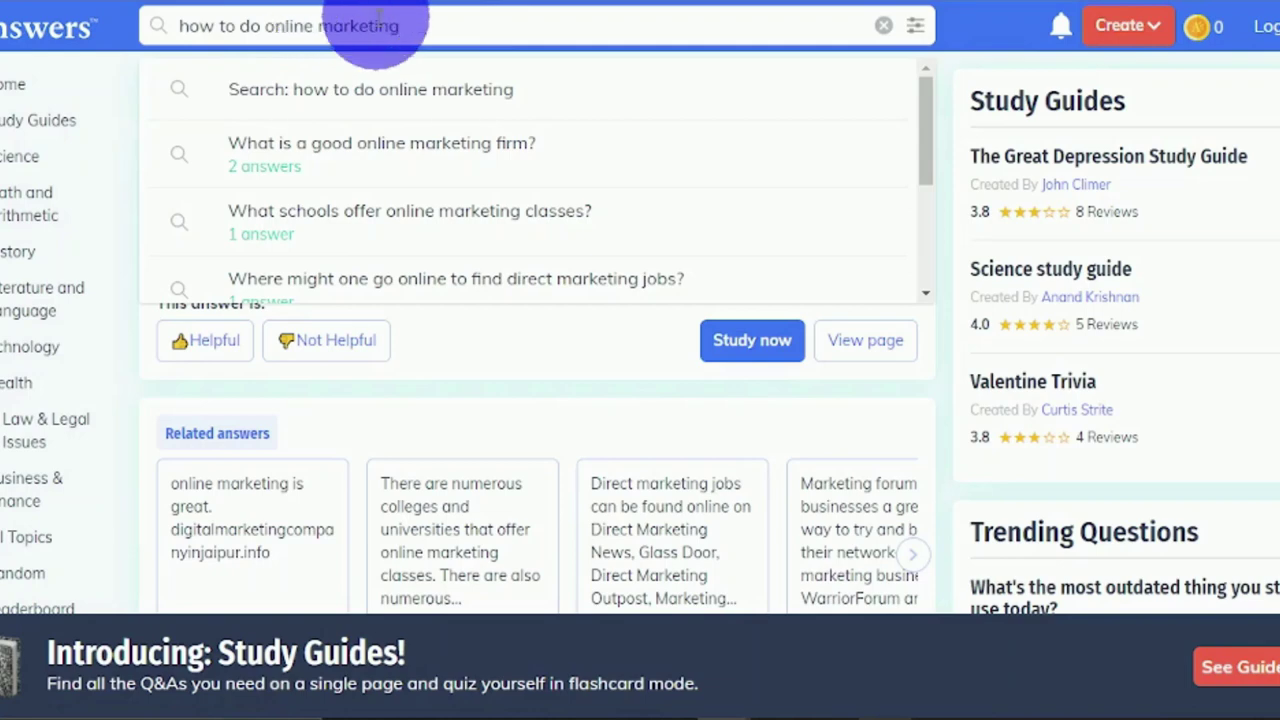
pyautogui.click(390, 90)
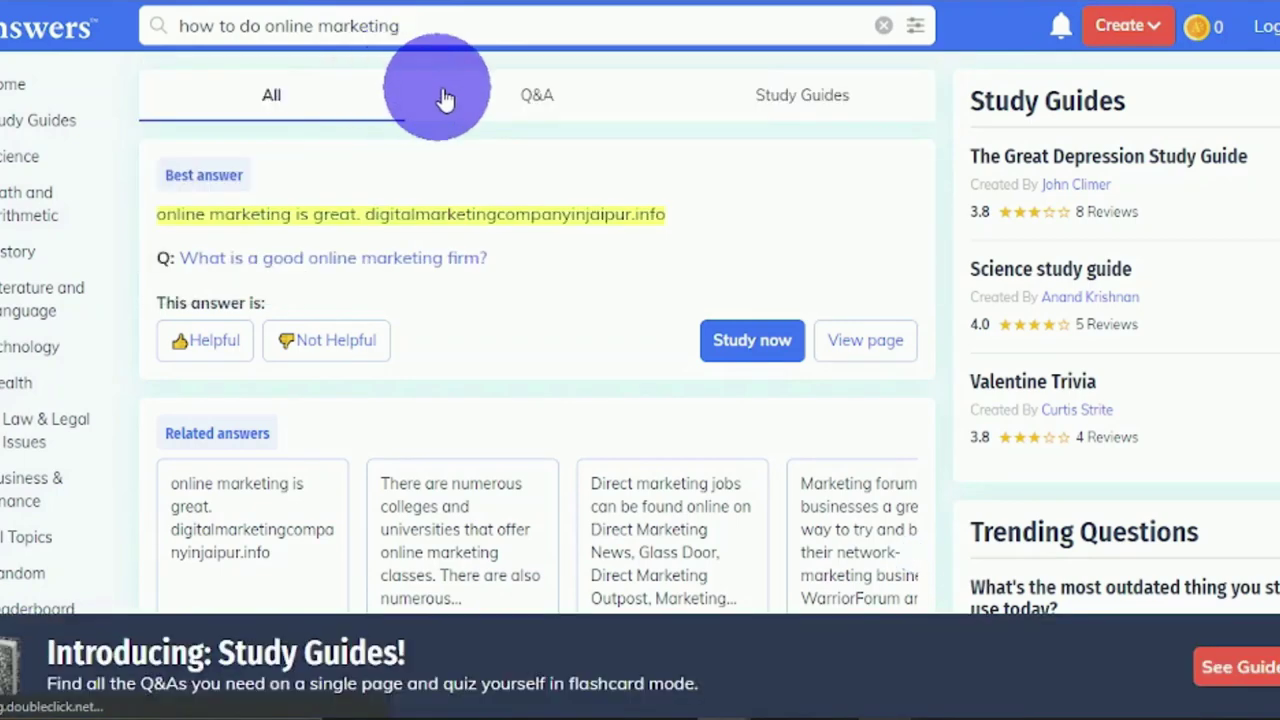
pyautogui.click(520, 98)
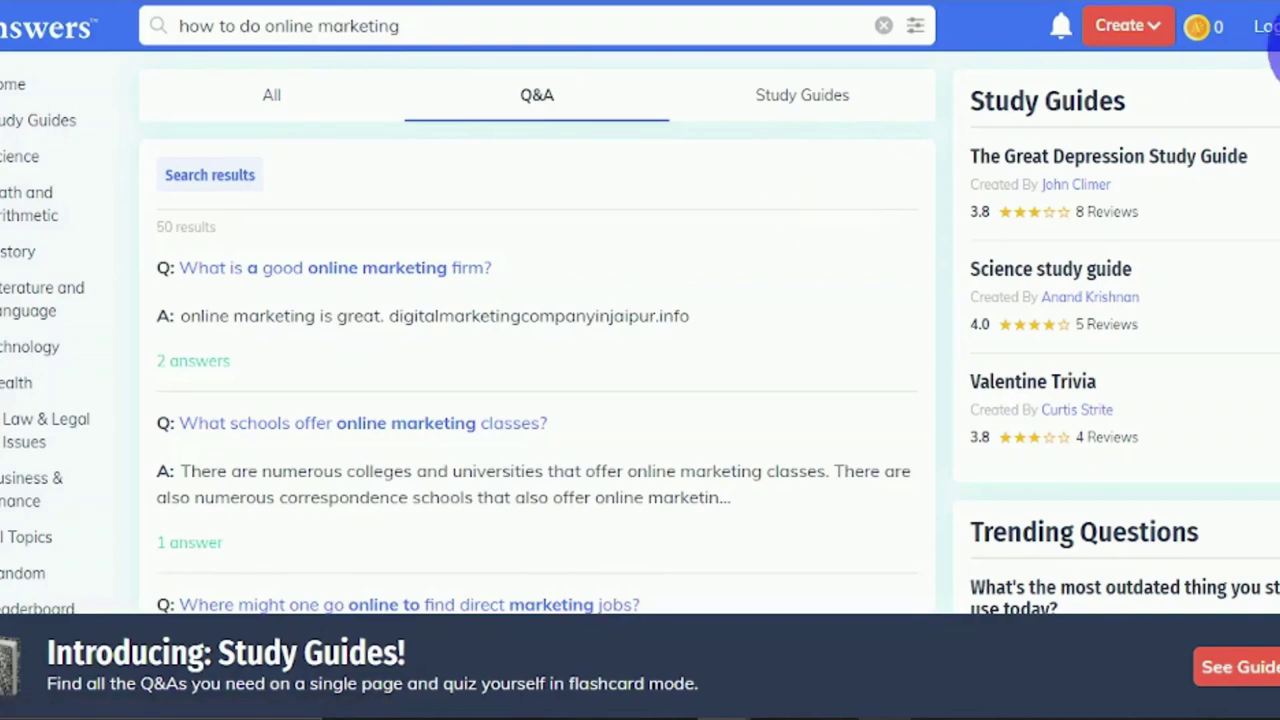
# Browse the Q&A results for online marketing questions that could be answered
pyautogui.scroll(-6, 540, 360)
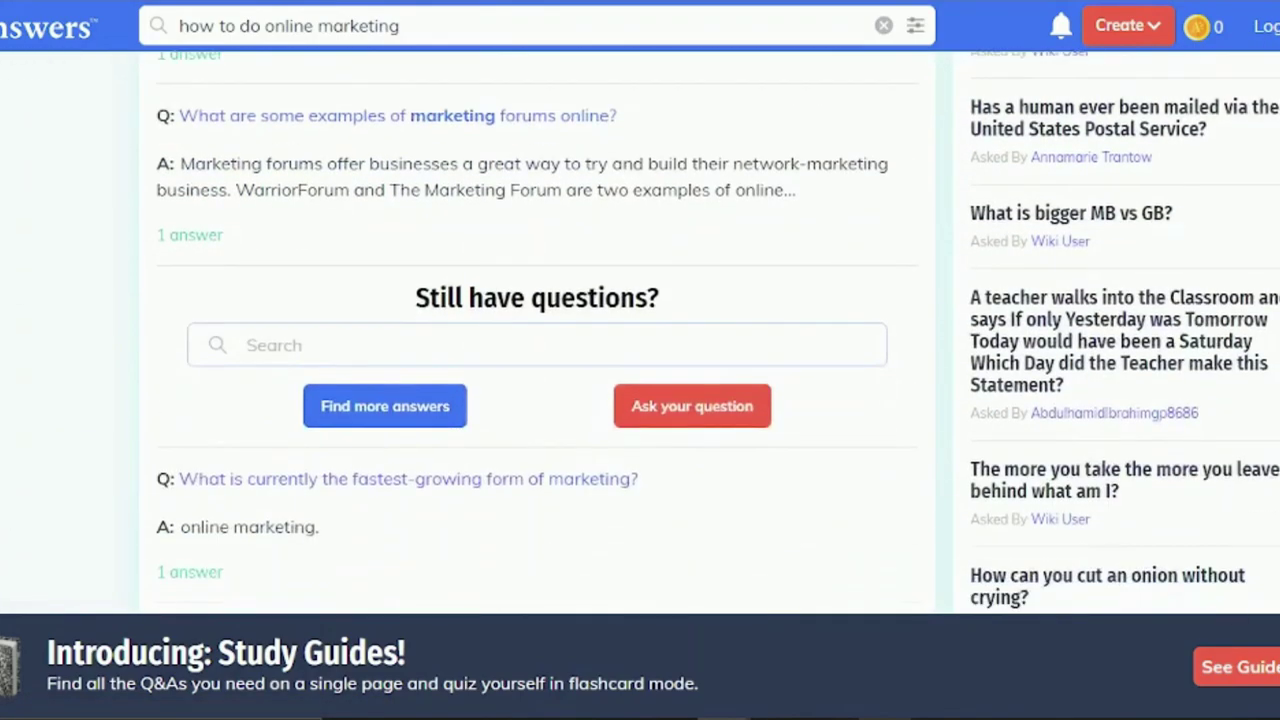
pyautogui.scroll(6, 540, 360)
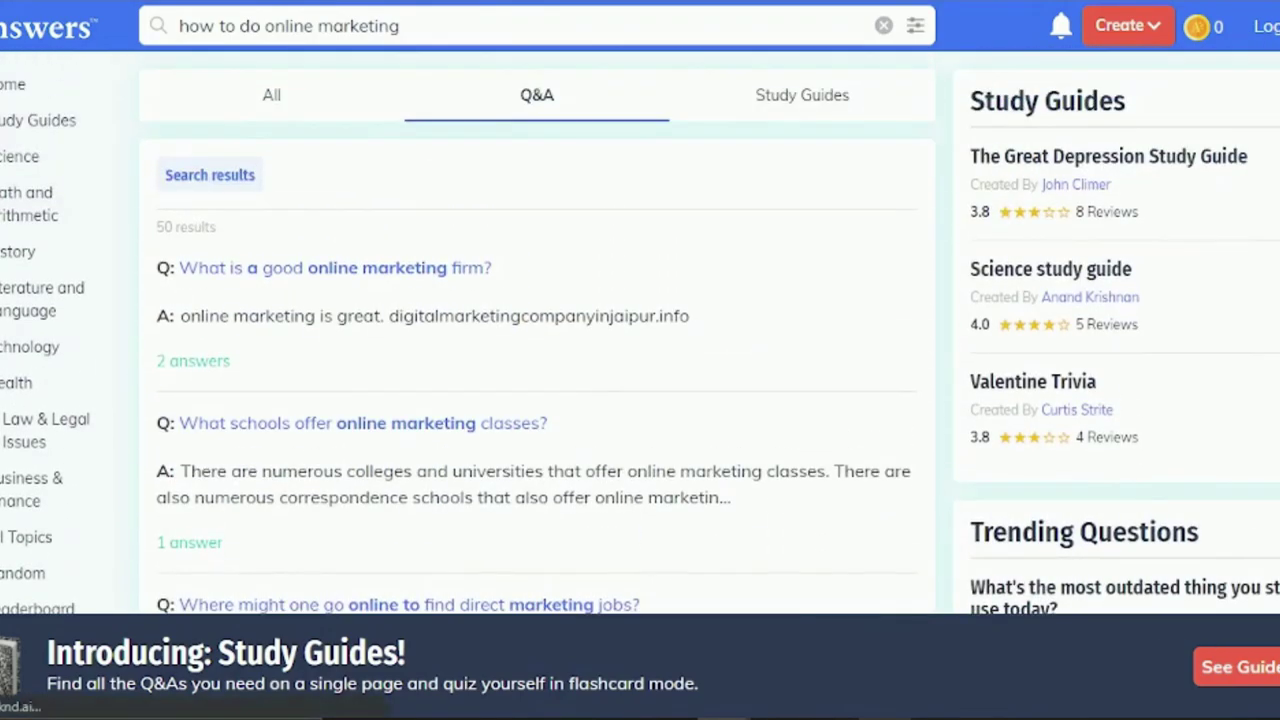
pyautogui.scroll(-1, 540, 360)
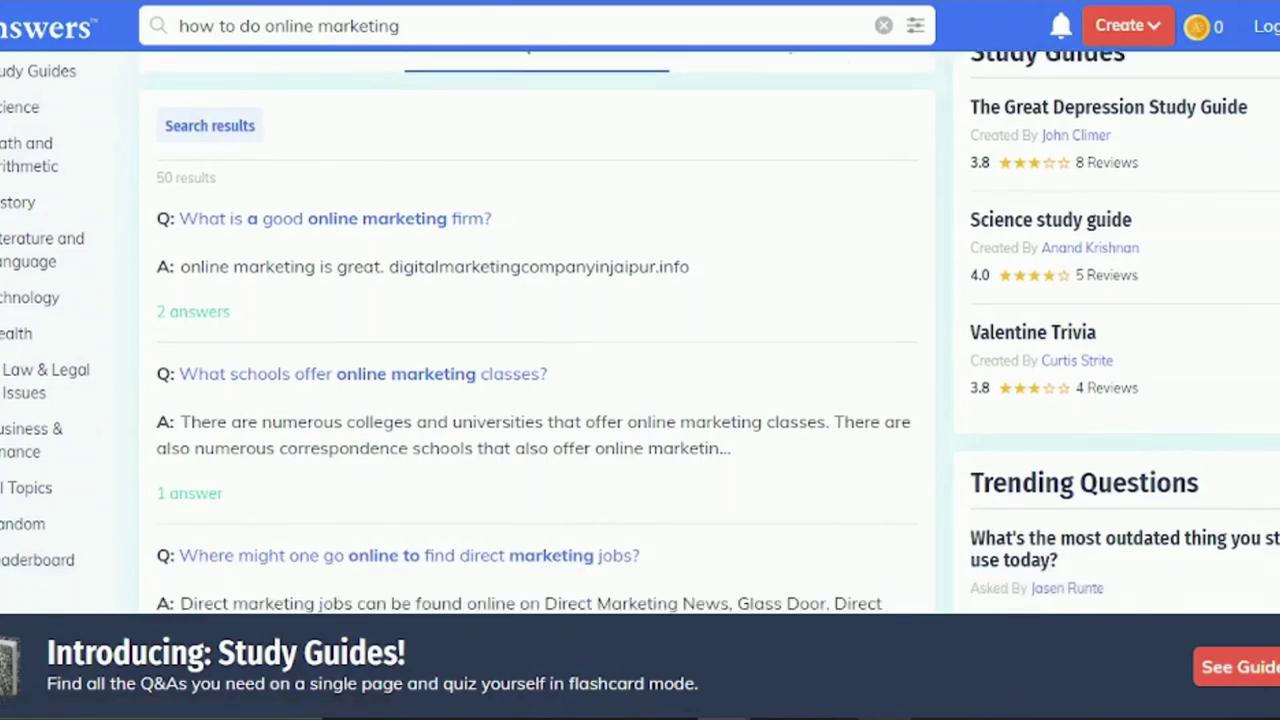
pyautogui.scroll(-2, 640, 332)
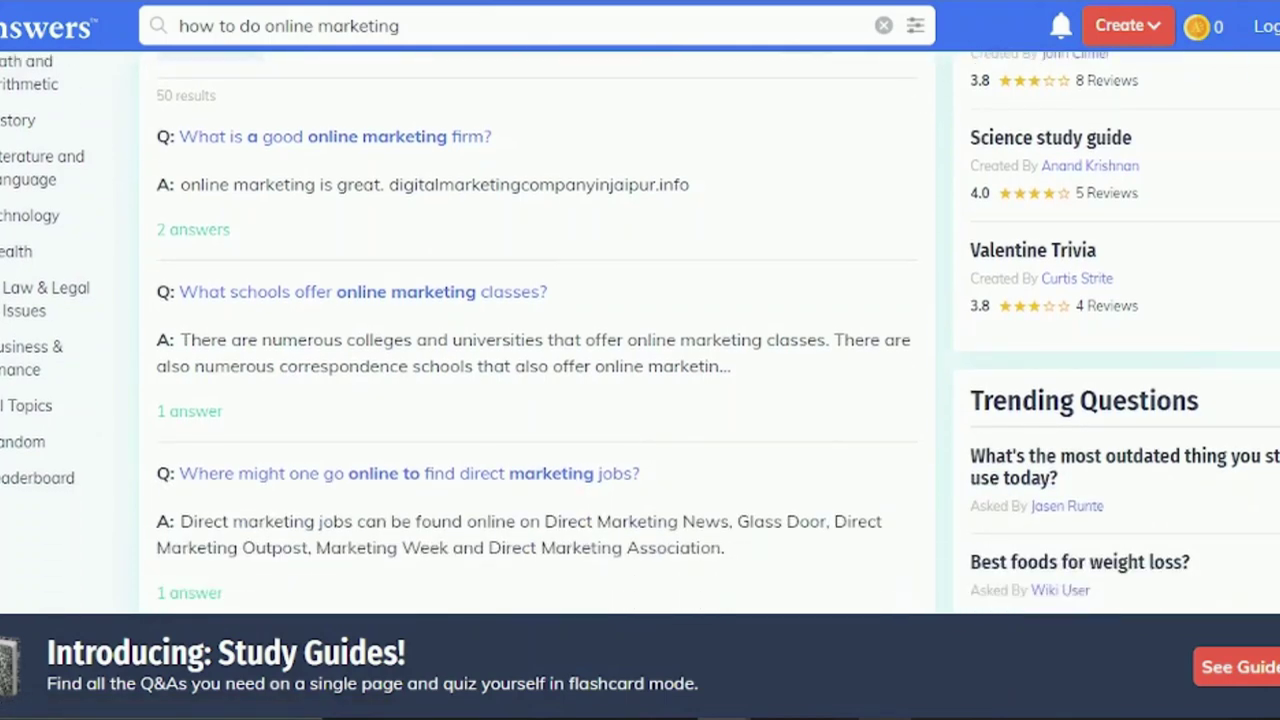
pyautogui.scroll(1, 540, 330)
pyautogui.click(768, 325)
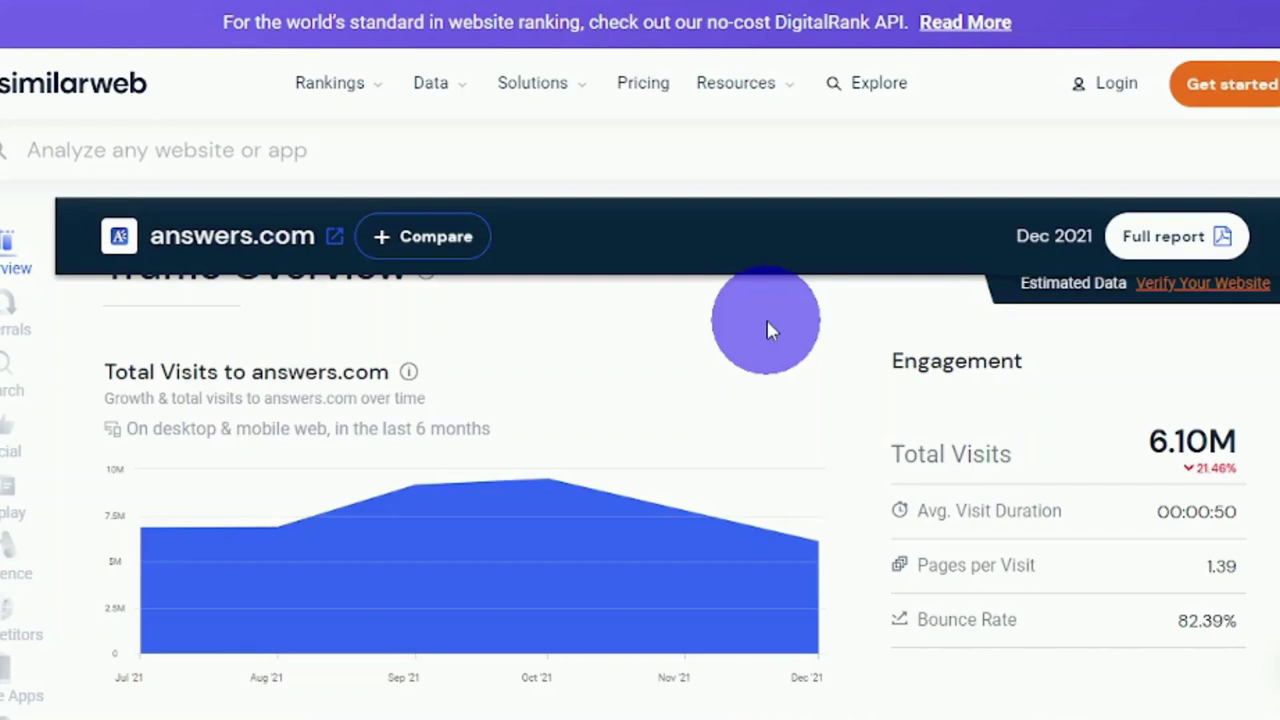